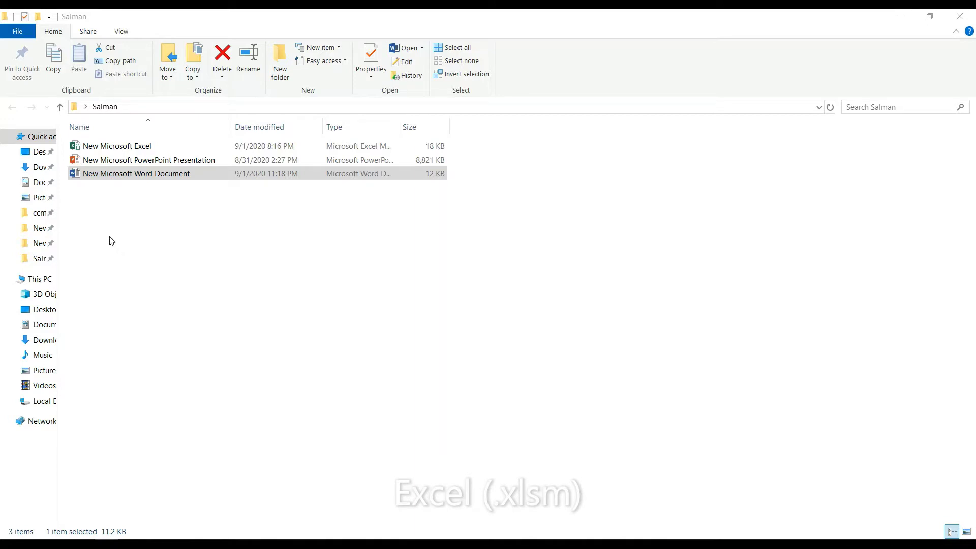
Select the Excel workbook in the Salman folder
click(101, 151)
right_click(102, 152)
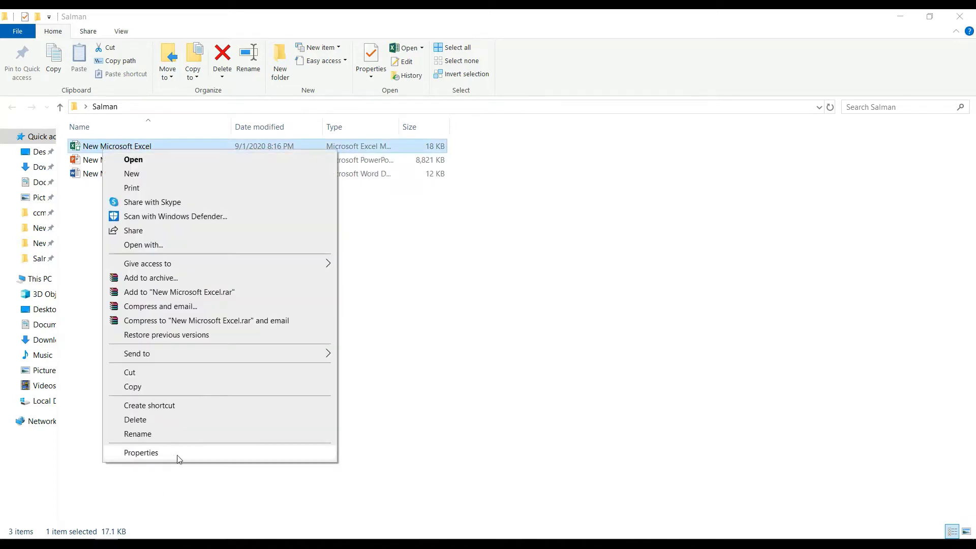
click(181, 453)
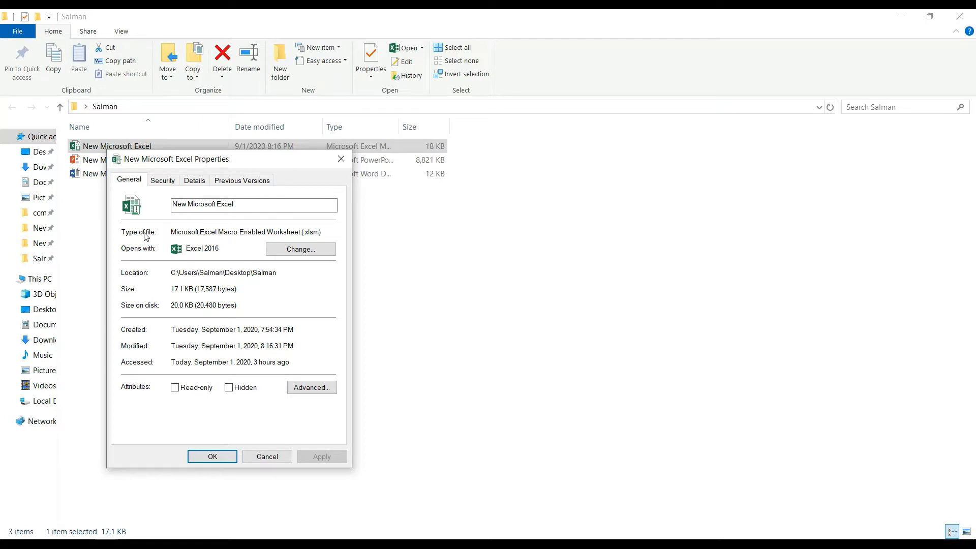
double_click(325, 234)
click(213, 456)
click(135, 161)
right_click(136, 164)
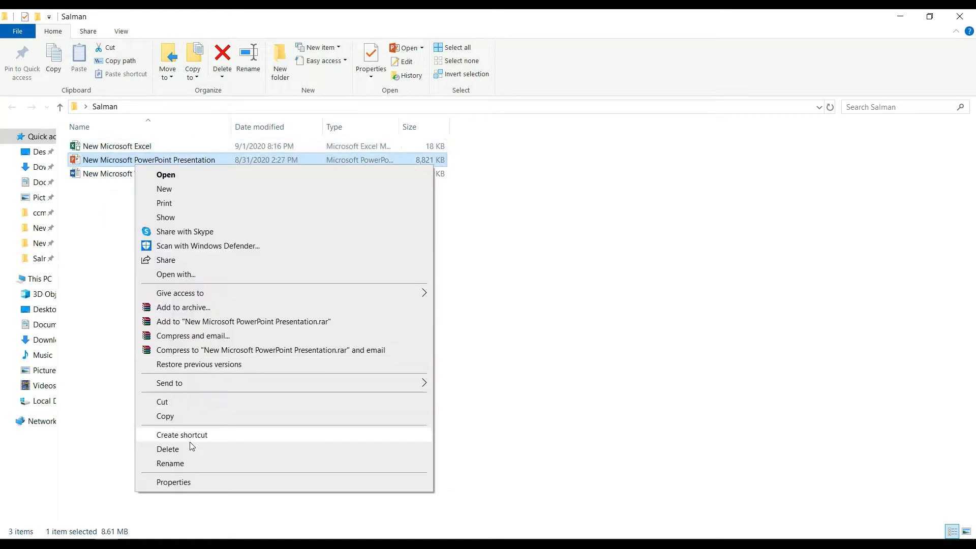
click(196, 483)
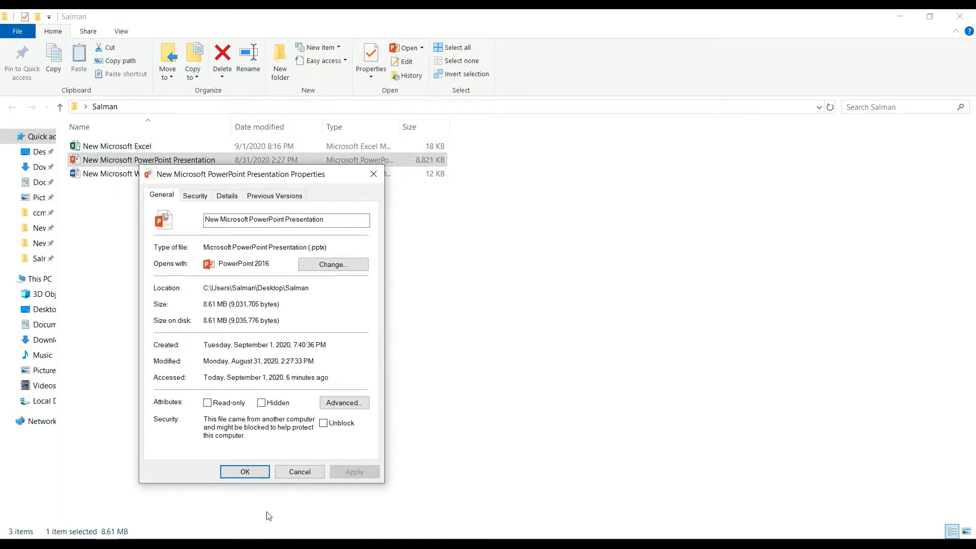
click(241, 472)
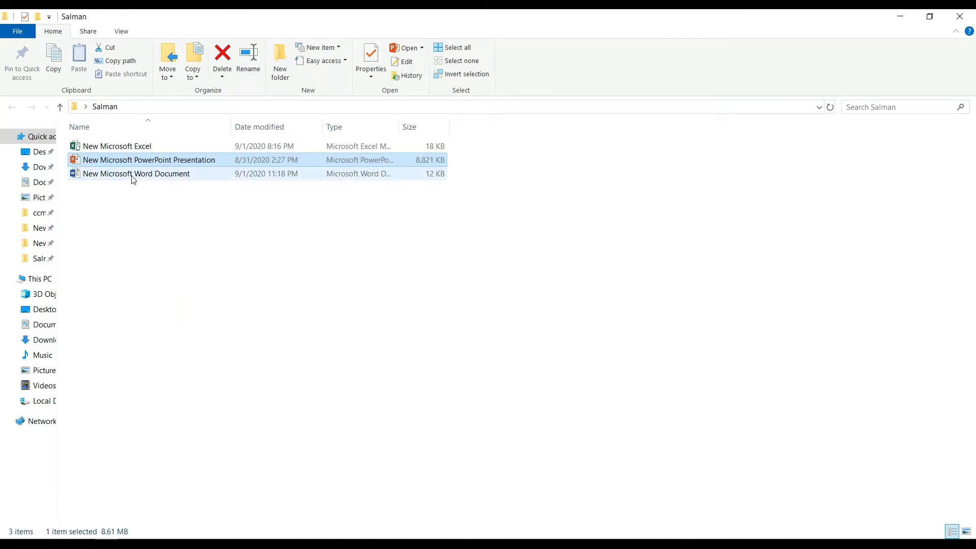
right_click(132, 174)
click(176, 493)
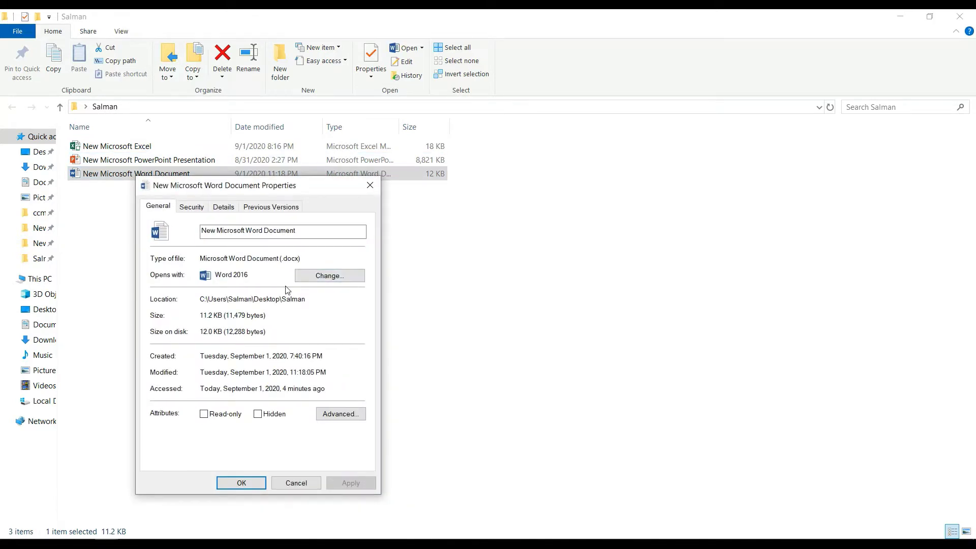
click(248, 482)
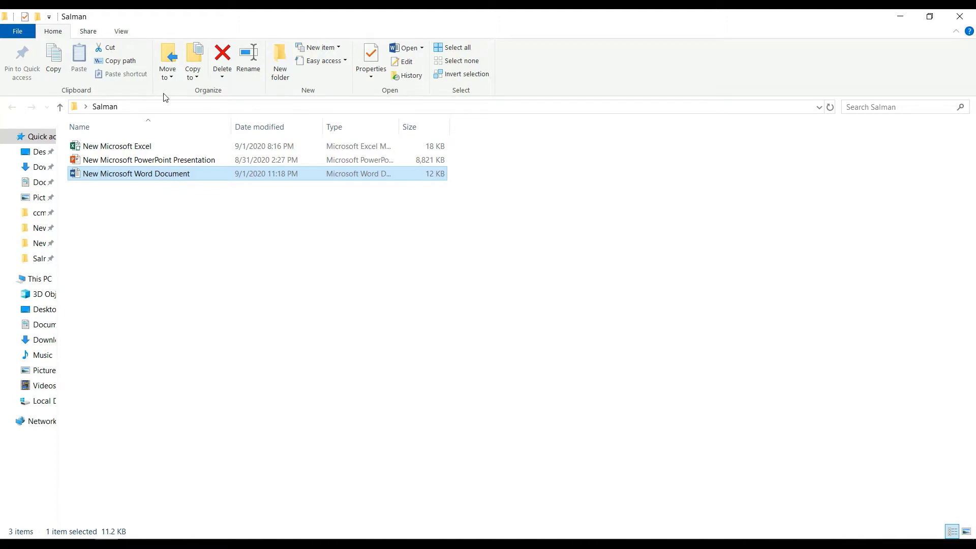
Open the New Microsoft Excel workbook and bring up its Save As destinations
double_click(151, 147)
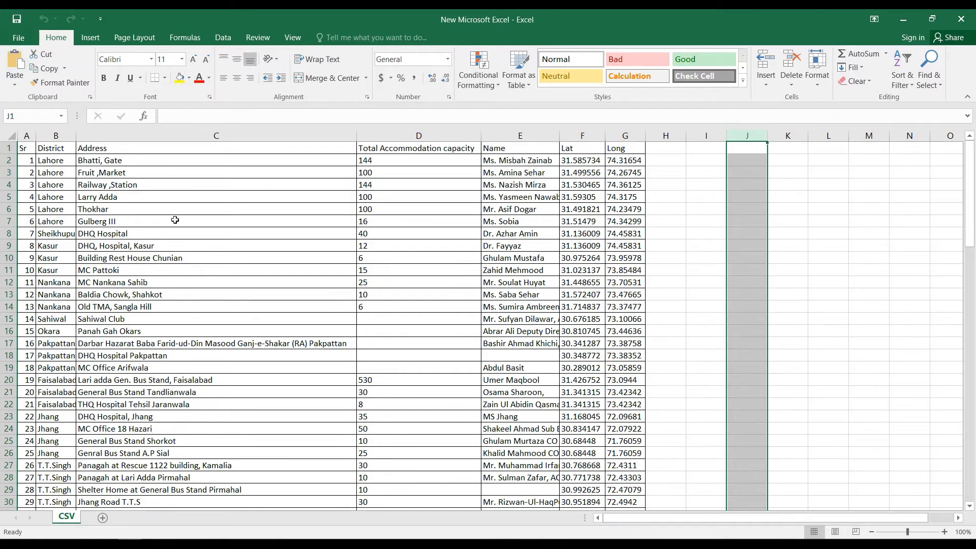
click(17, 38)
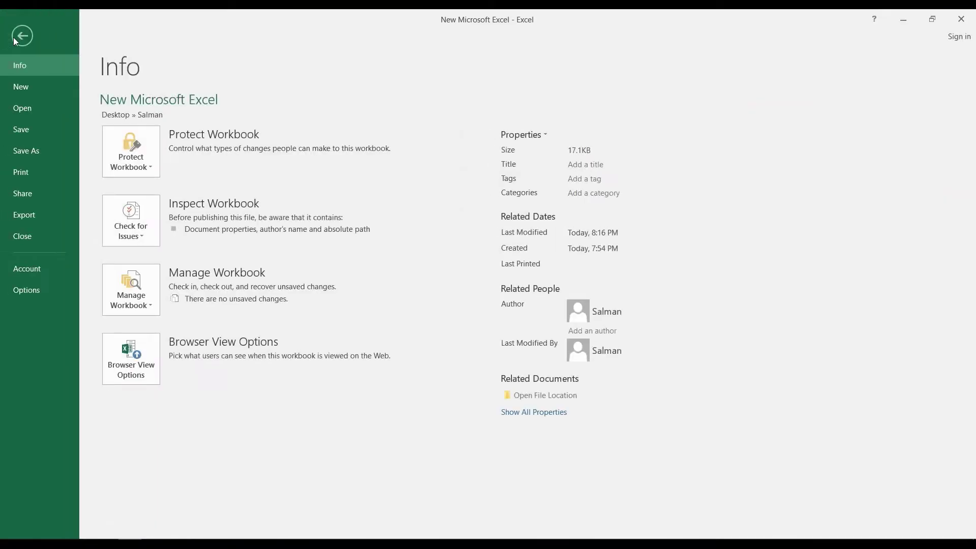
click(32, 151)
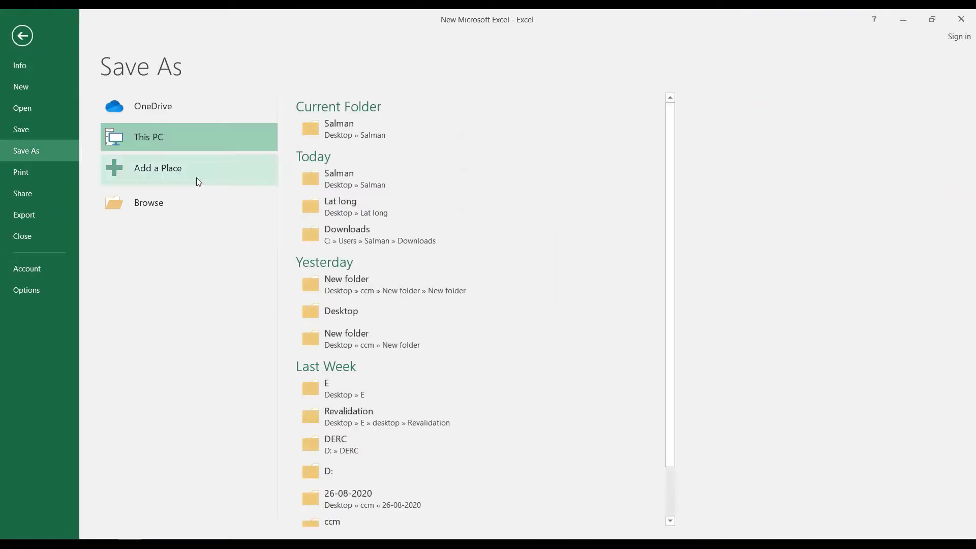
Save the workbook to the Salman folder as 'csv' in CSV (Comma delimited) format, keeping CSV
click(385, 134)
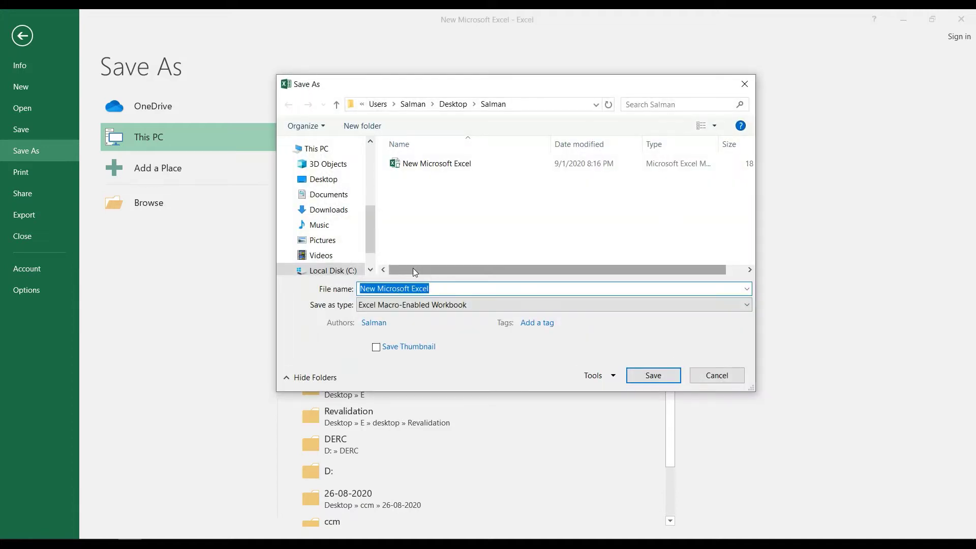
text(csv)
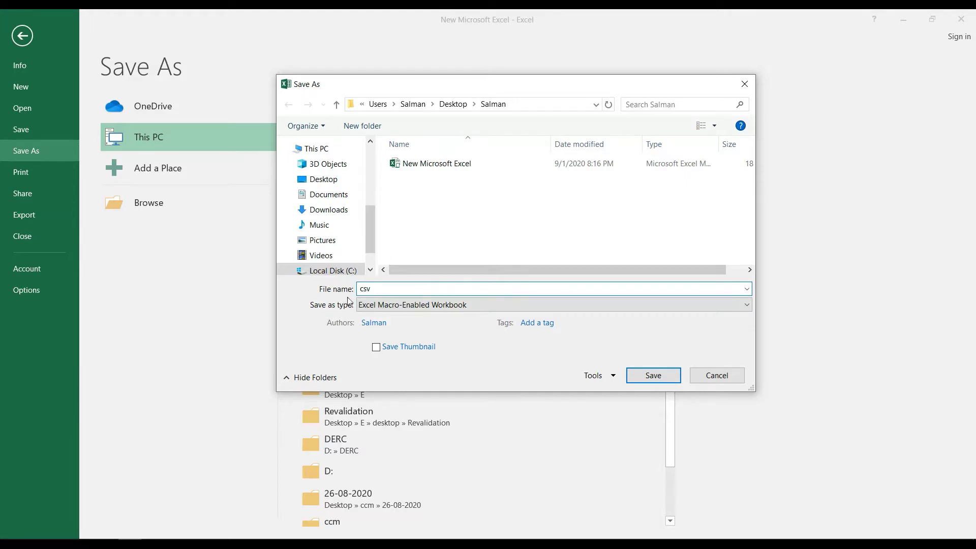
click(407, 305)
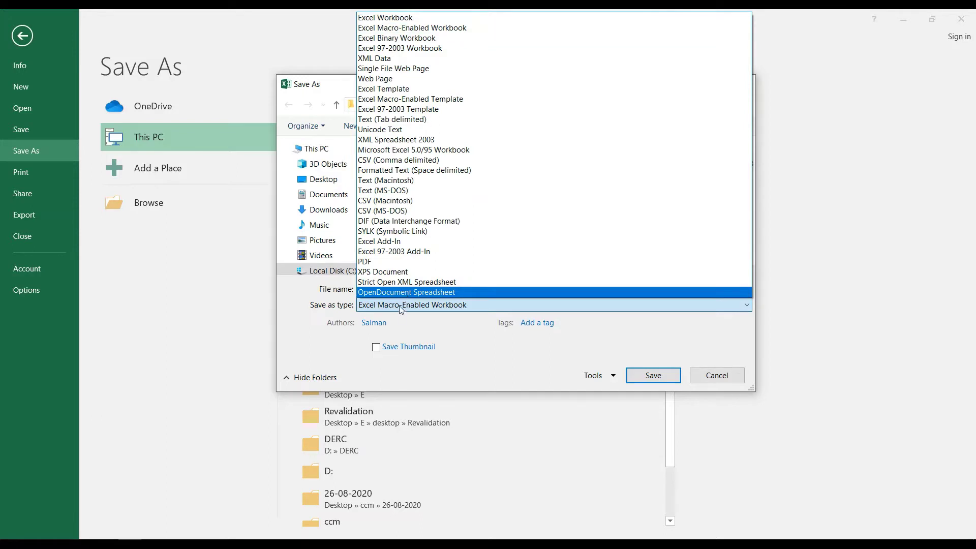
key(Down)
key(Down)
key(Down)
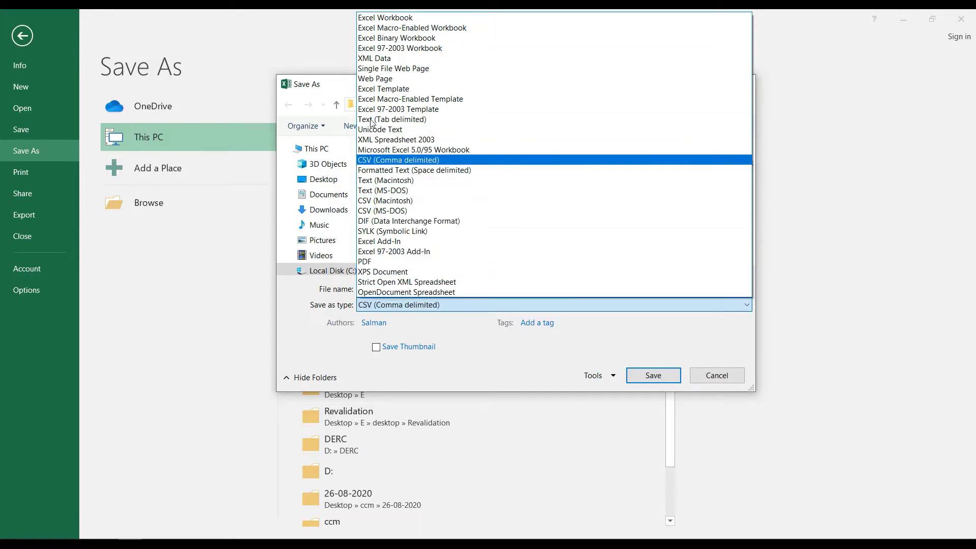
click(368, 161)
click(653, 373)
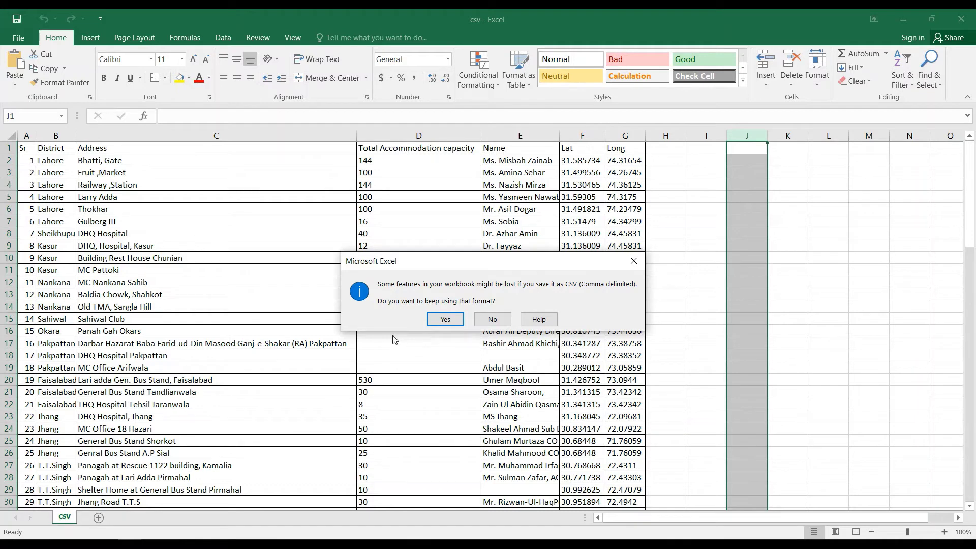
click(445, 321)
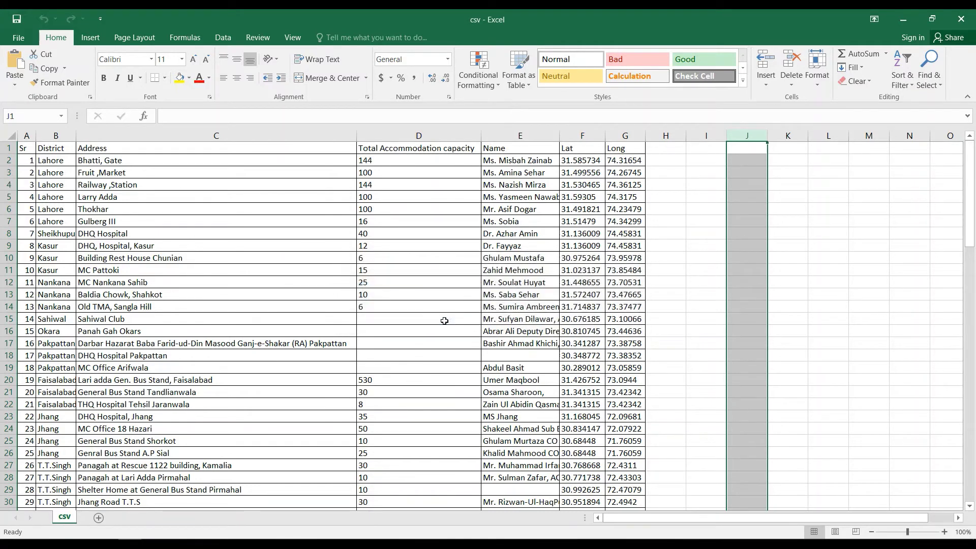
Back in the Salman folder, check the new csv file's Properties and close them
click(904, 19)
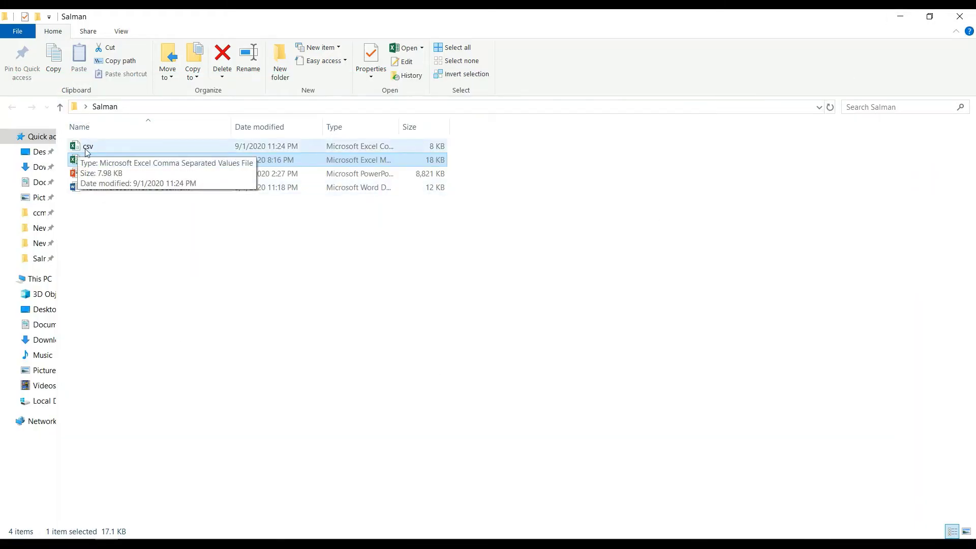
right_click(147, 148)
click(118, 148)
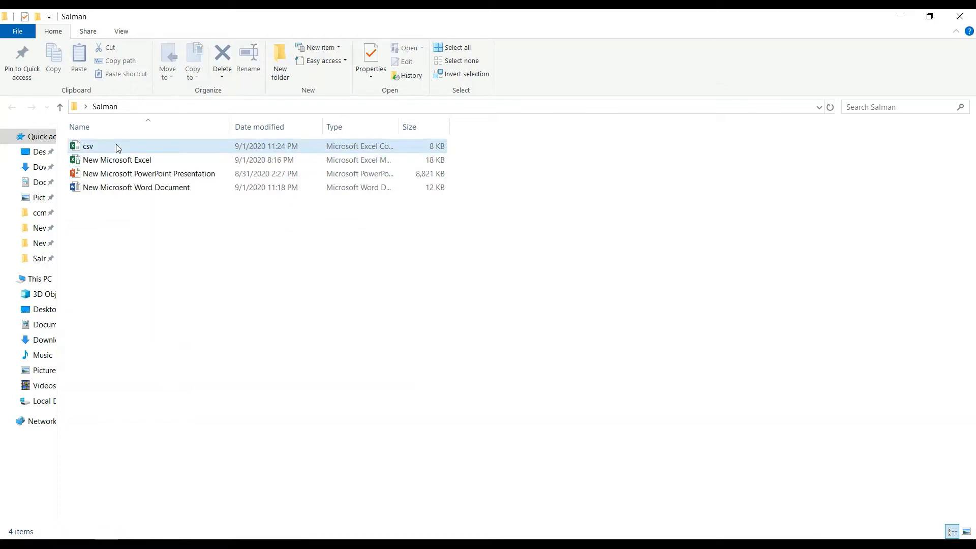
click(118, 148)
right_click(118, 146)
click(175, 447)
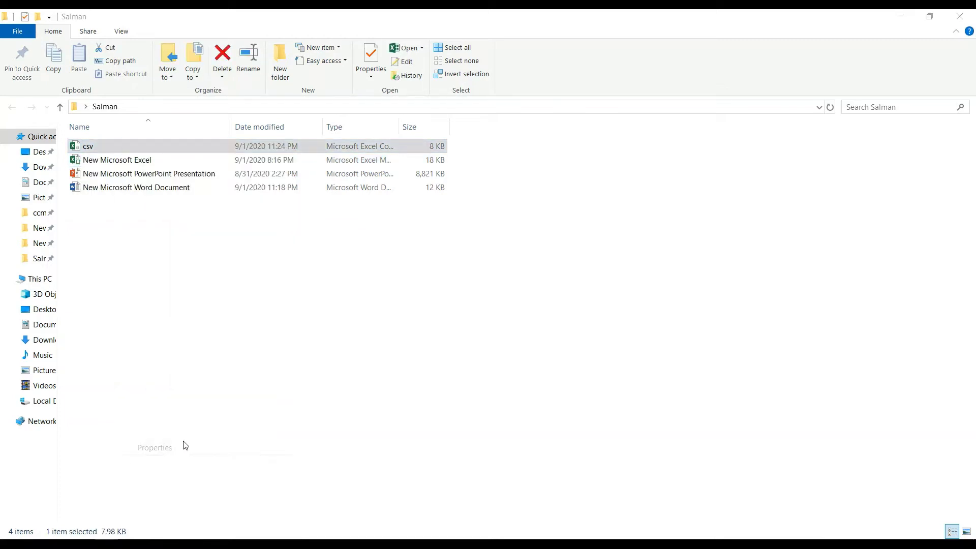
drag(327, 227, 331, 229)
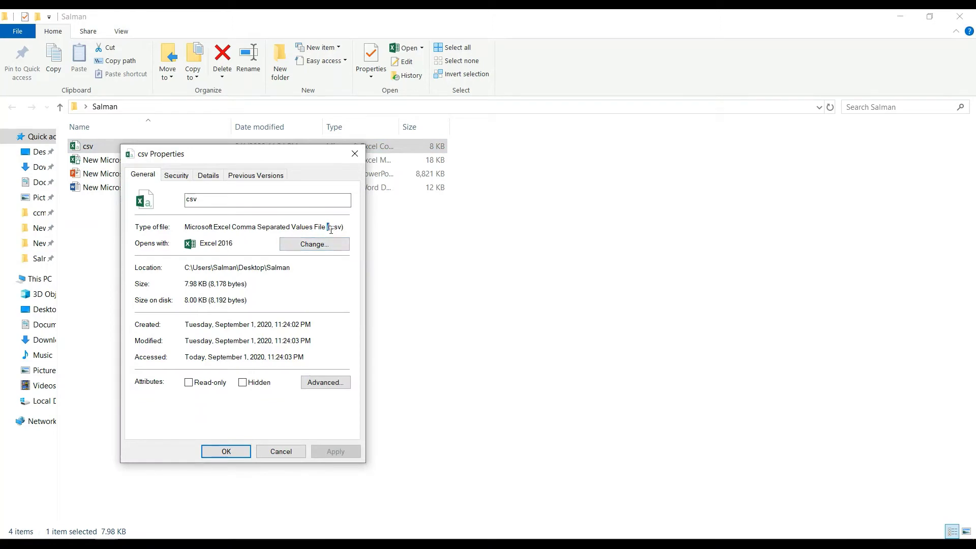
click(240, 454)
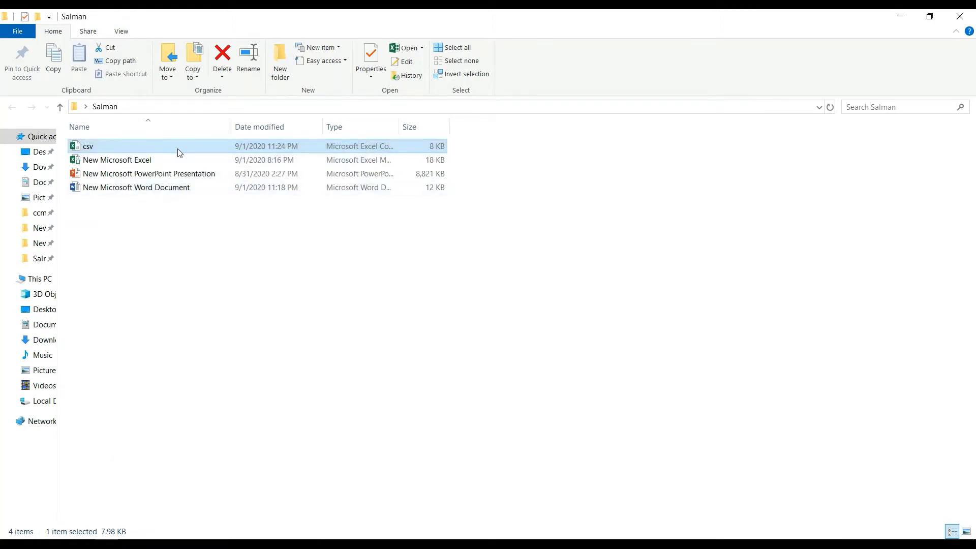
double_click(179, 152)
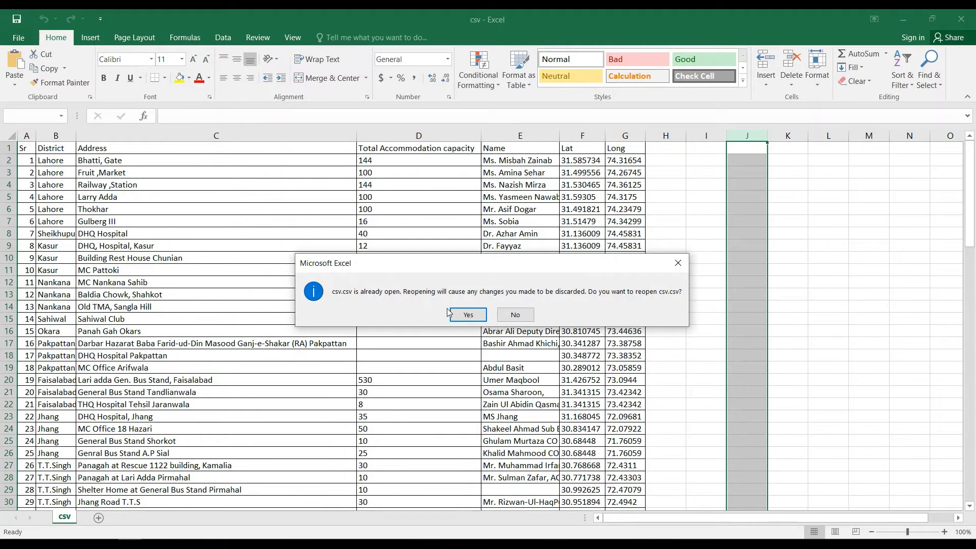
click(463, 314)
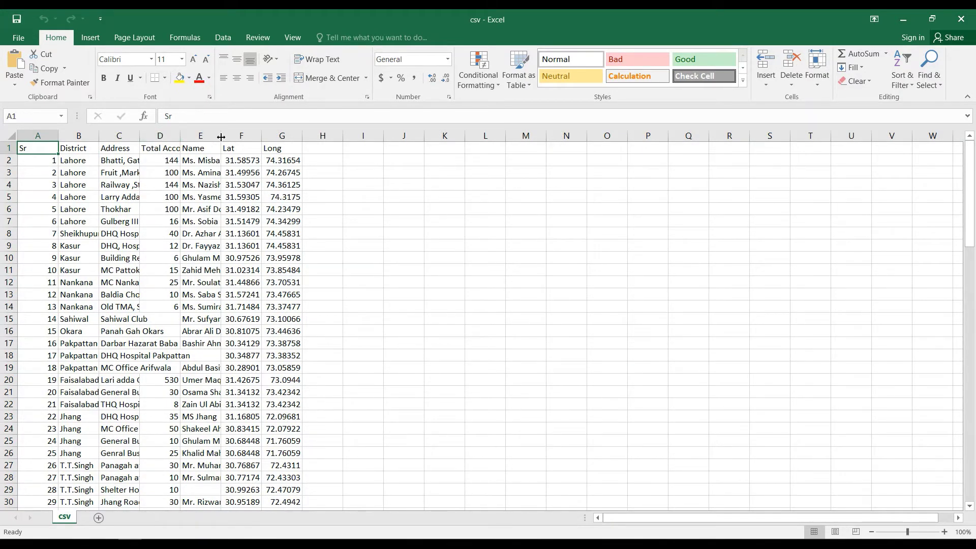
double_click(221, 138)
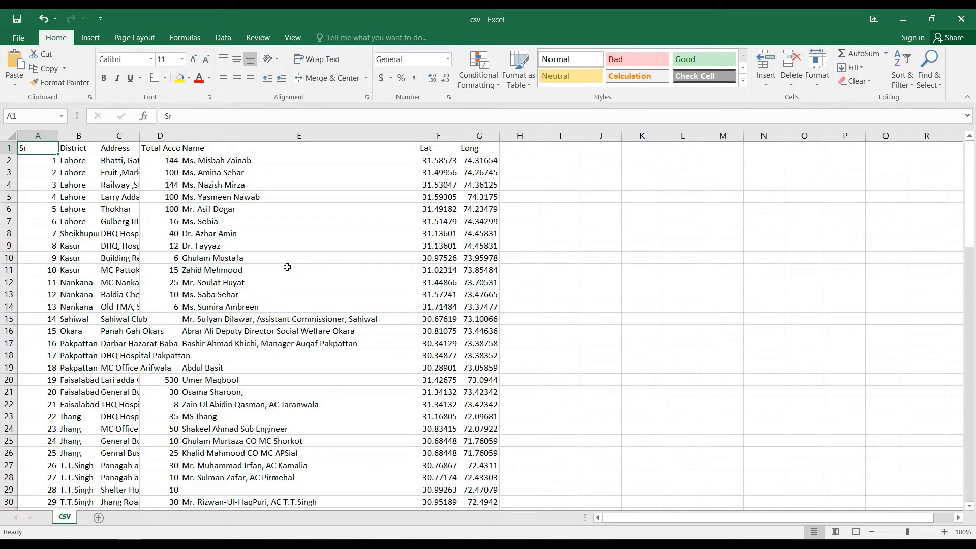
click(959, 19)
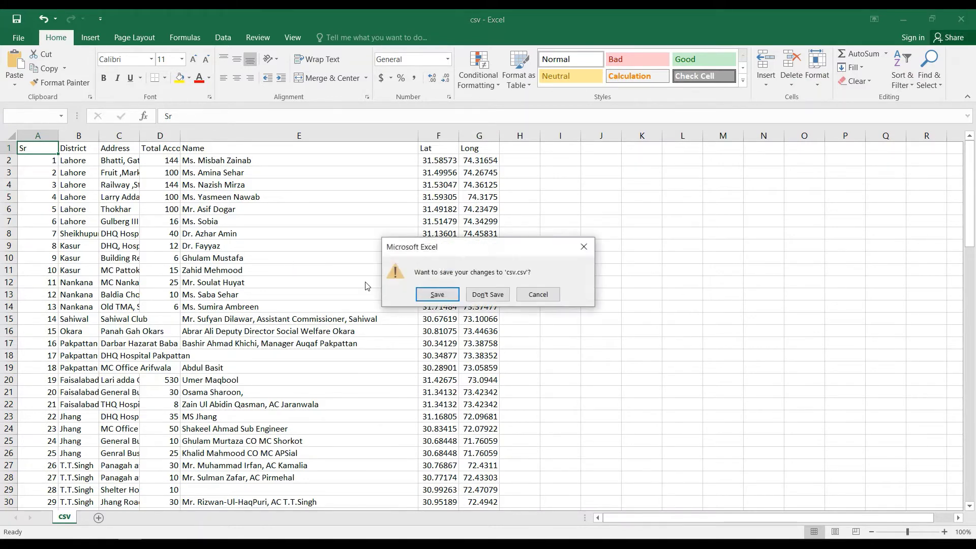
click(482, 298)
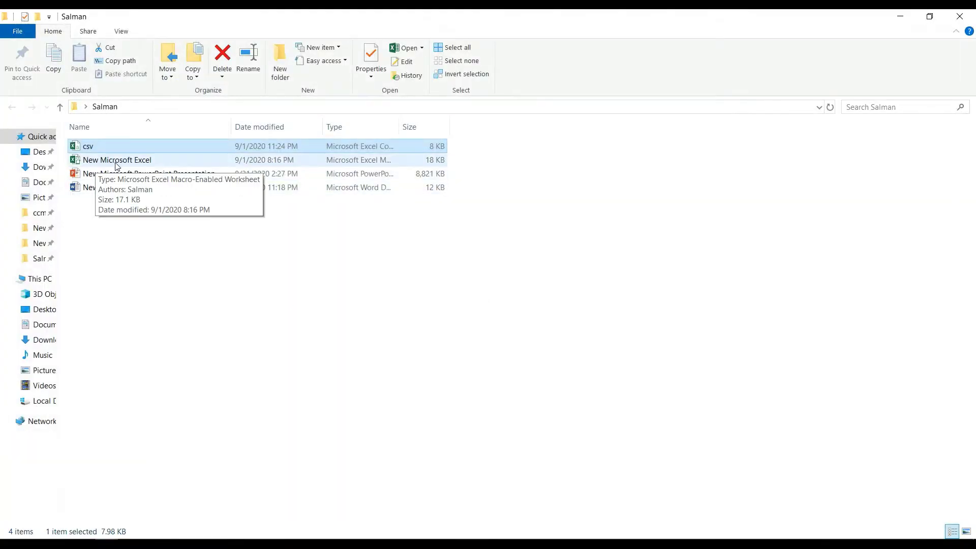
Open the COVID-19 PowerPoint presentation and enable editing
double_click(191, 176)
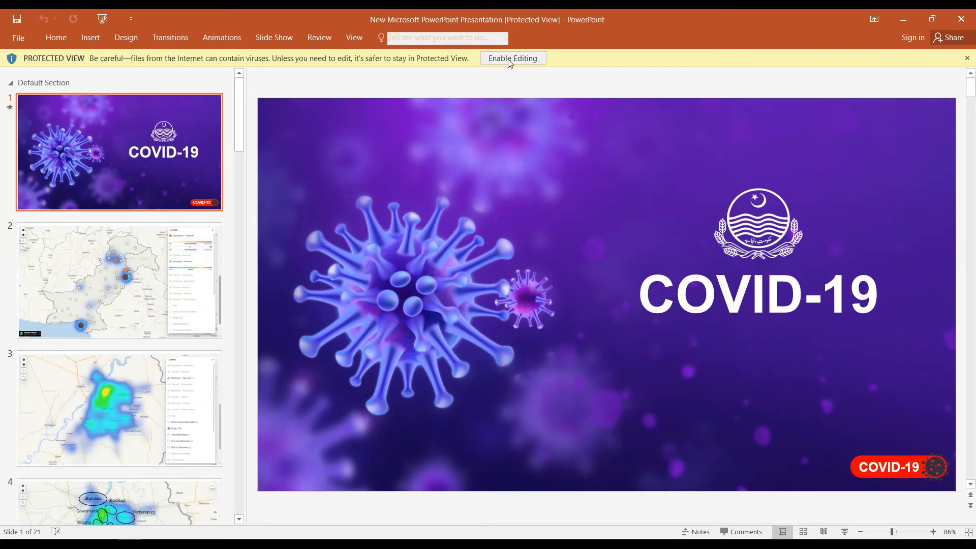
click(507, 59)
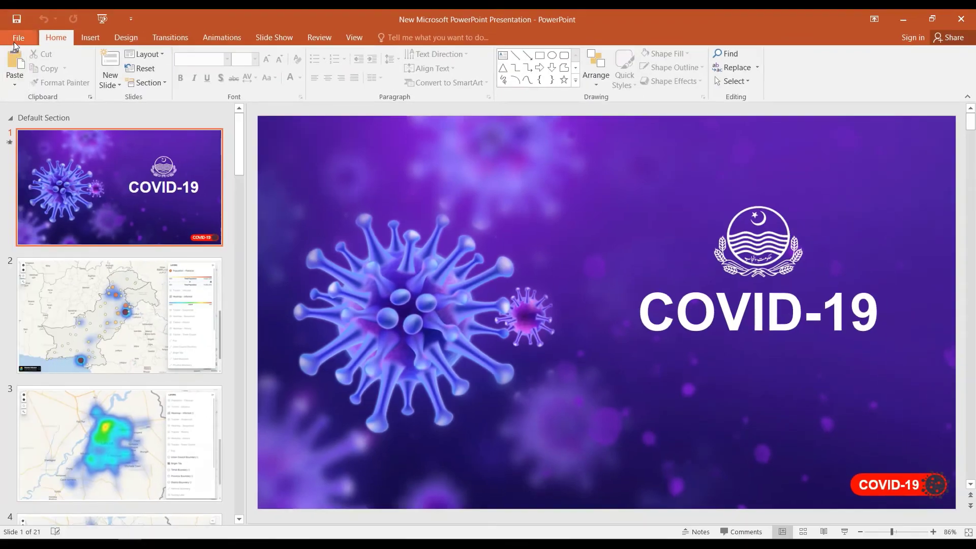
Save the presentation to the Salman folder as a PDF named PDF_PP
click(16, 41)
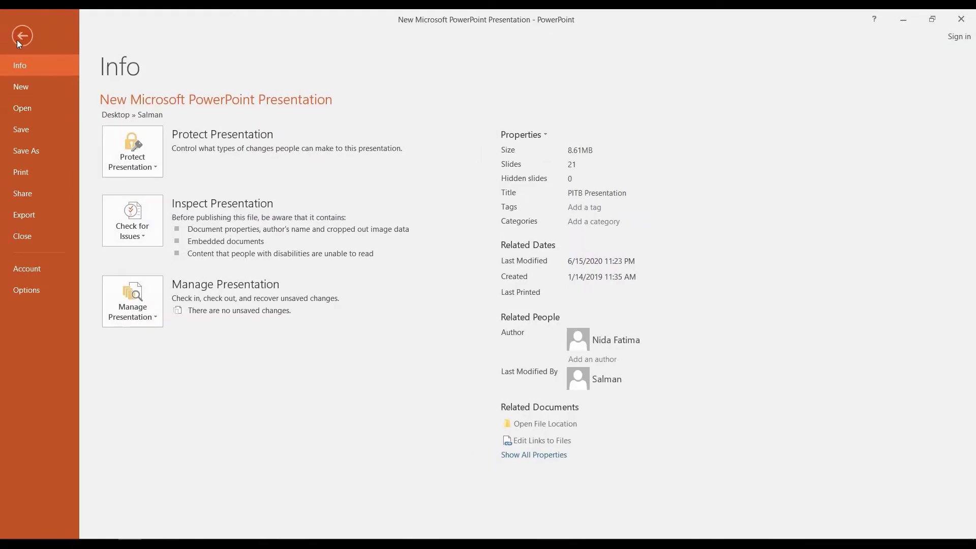
click(35, 151)
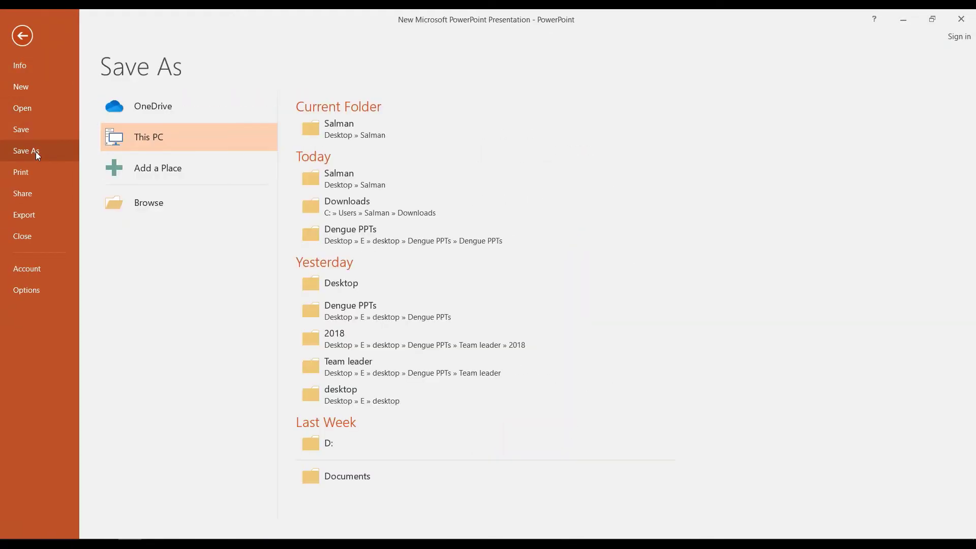
click(368, 136)
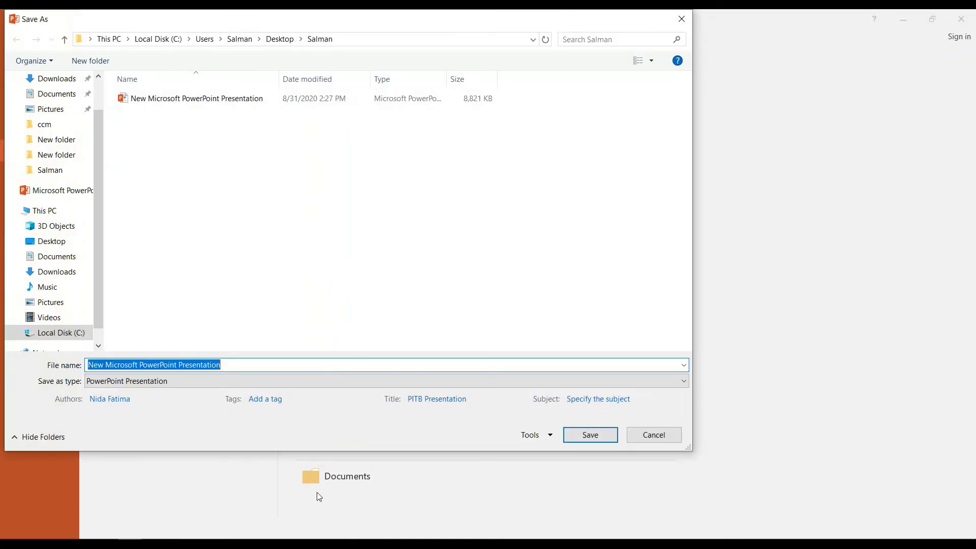
text(PDF_PP)
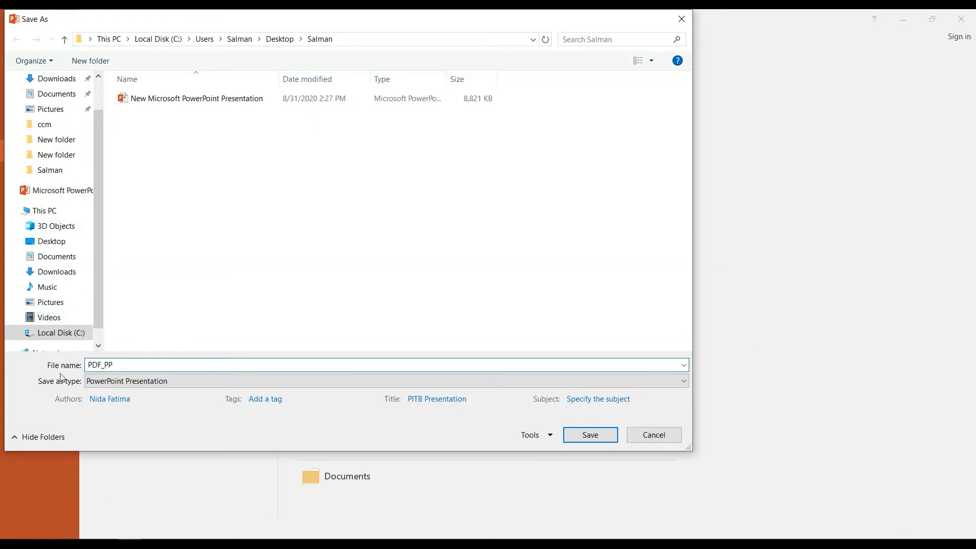
click(127, 384)
click(102, 125)
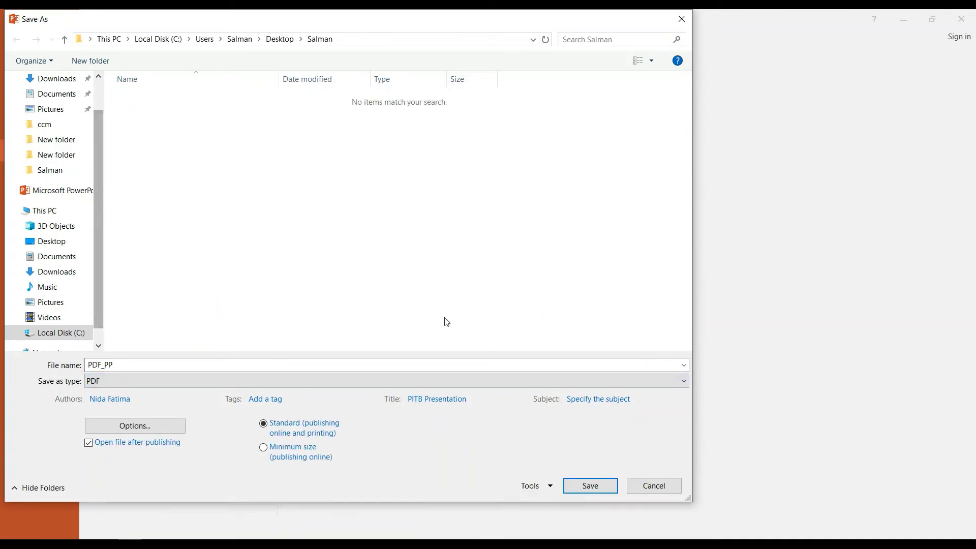
click(596, 493)
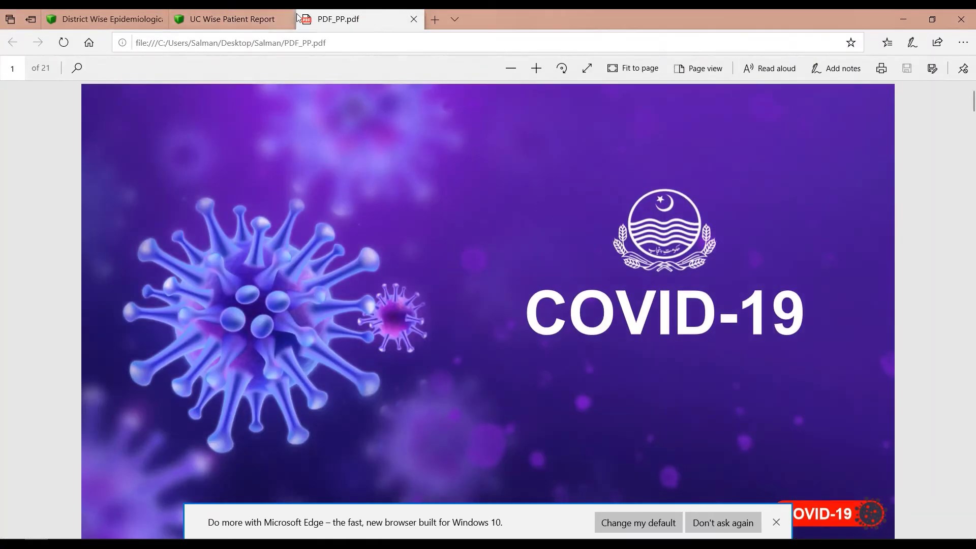
Scroll through the 21-page PDF_PP in Edge, back to page 1, and dismiss the Edge notice
scroll(334, 272, down, 1)
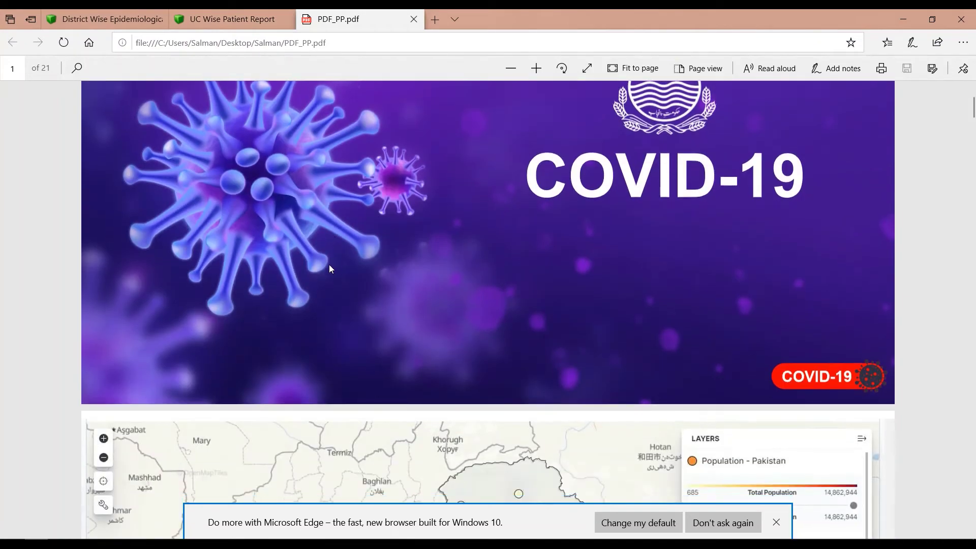
scroll(328, 264, up, 3)
scroll(328, 264, down, 2)
scroll(329, 264, down, 5)
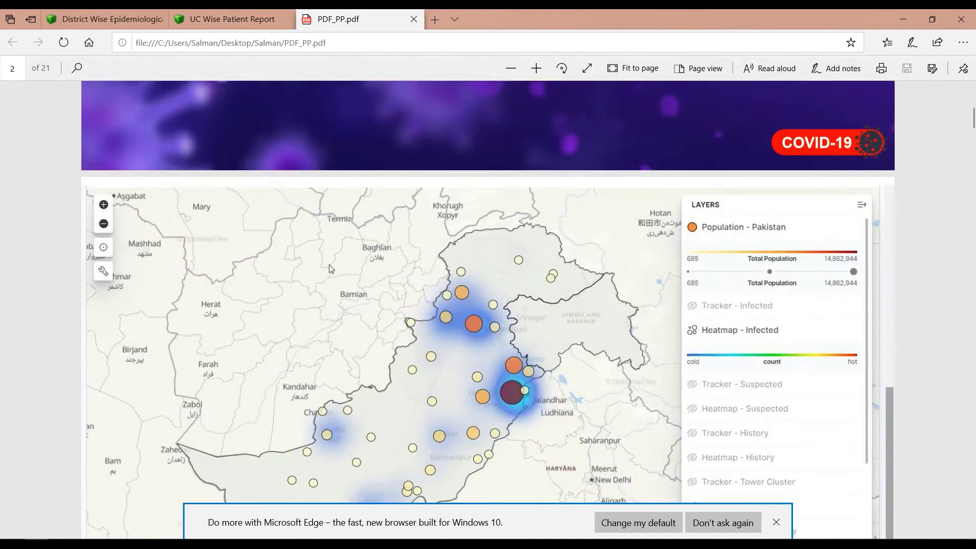
scroll(328, 265, down, 1)
scroll(328, 264, down, 4)
scroll(329, 265, down, 5)
scroll(330, 265, down, 4)
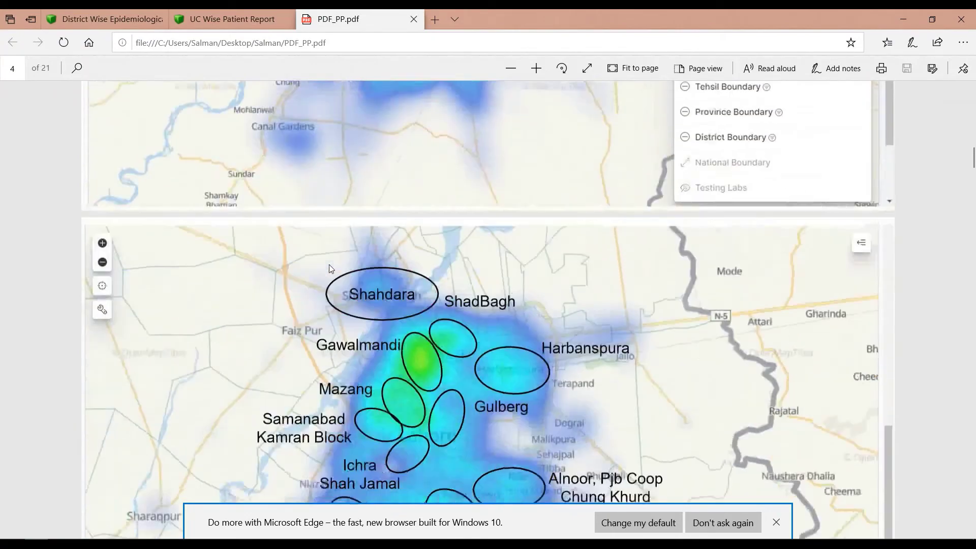
scroll(330, 265, down, 5)
scroll(326, 271, down, 5)
scroll(327, 273, down, 8)
scroll(321, 318, down, 5)
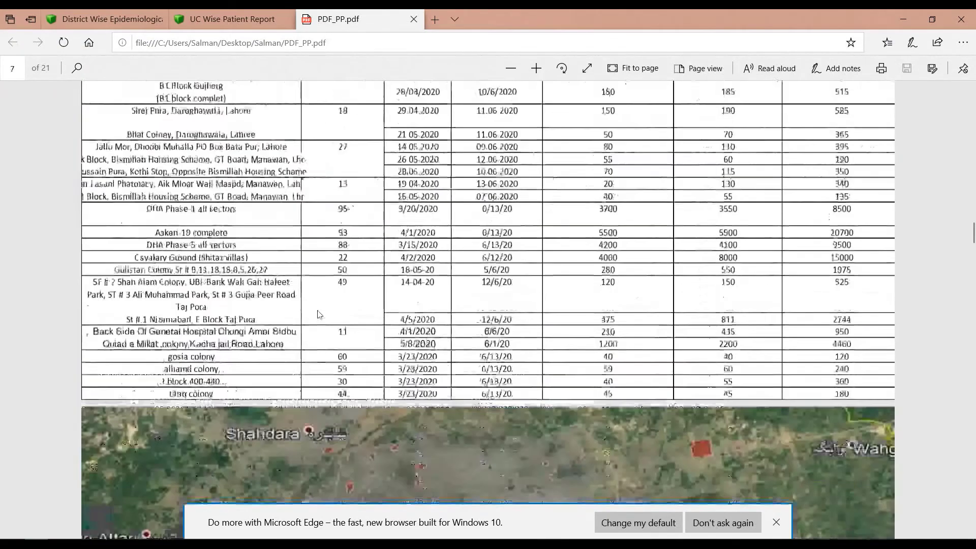
scroll(316, 310, up, 10)
scroll(314, 318, up, 2)
scroll(305, 322, down, 8)
scroll(285, 334, down, 5)
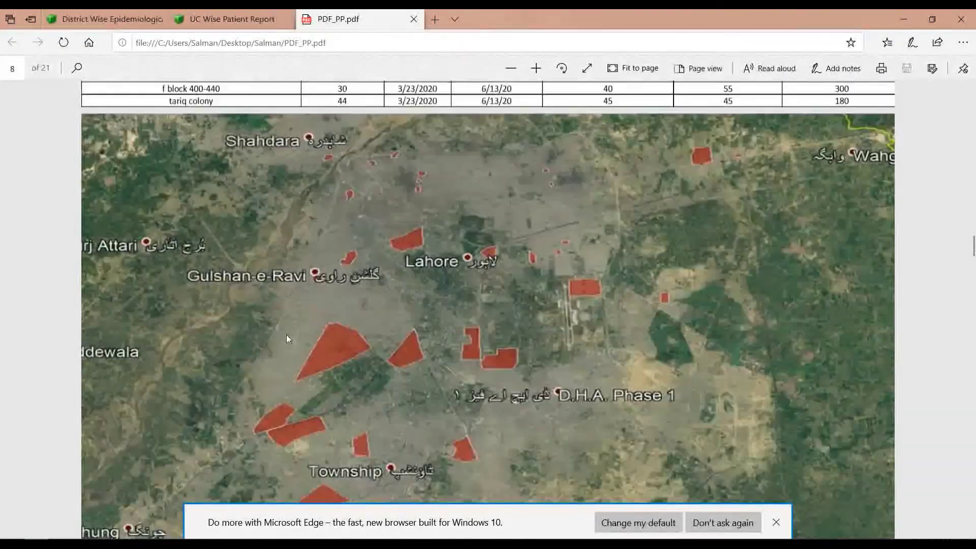
scroll(286, 334, up, 6)
scroll(286, 333, up, 4)
scroll(286, 333, up, 10)
scroll(279, 323, up, 10)
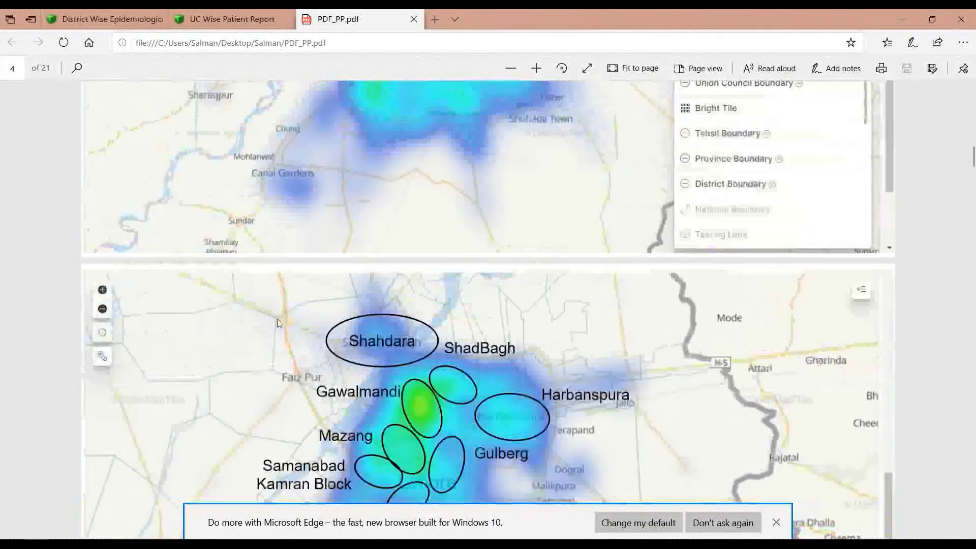
scroll(277, 318, up, 10)
scroll(269, 319, up, 10)
scroll(259, 324, up, 4)
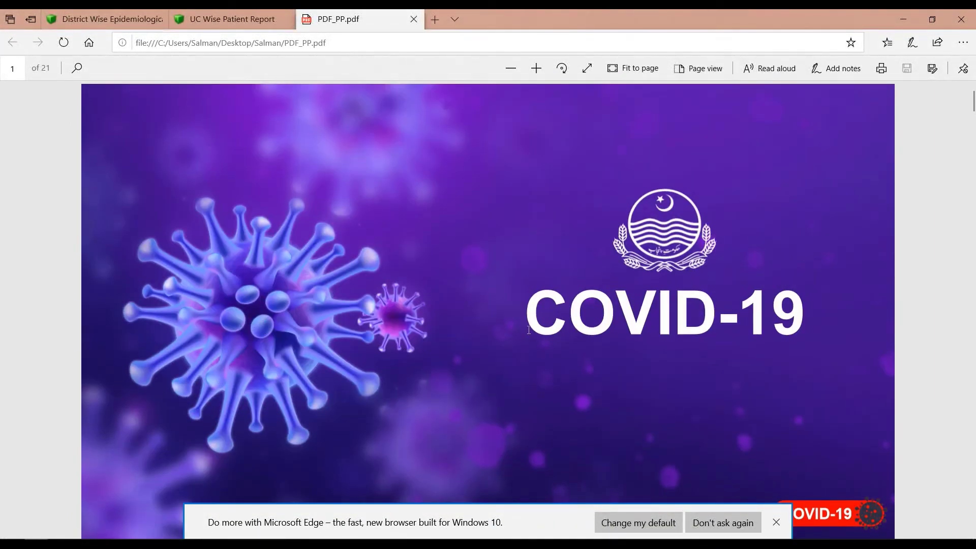
click(777, 524)
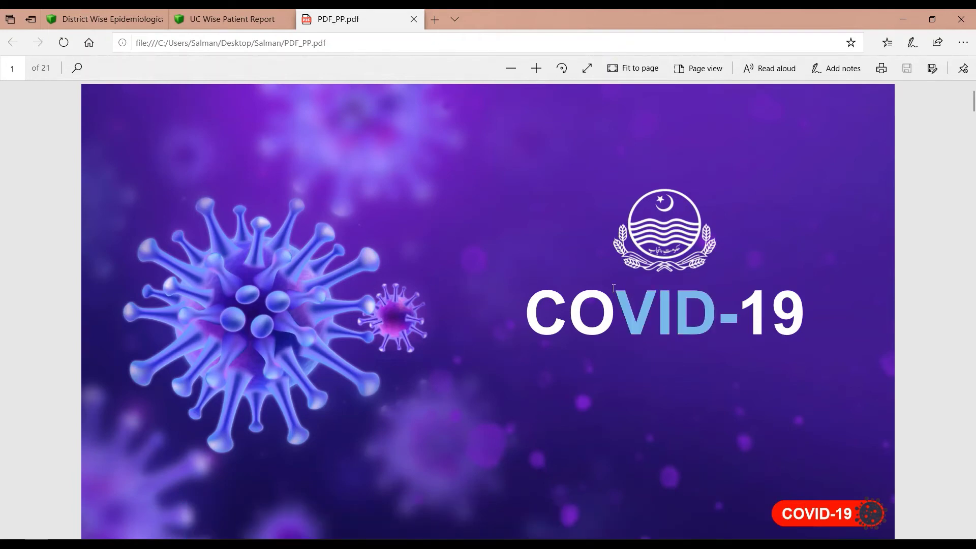
scroll(481, 407, down, 6)
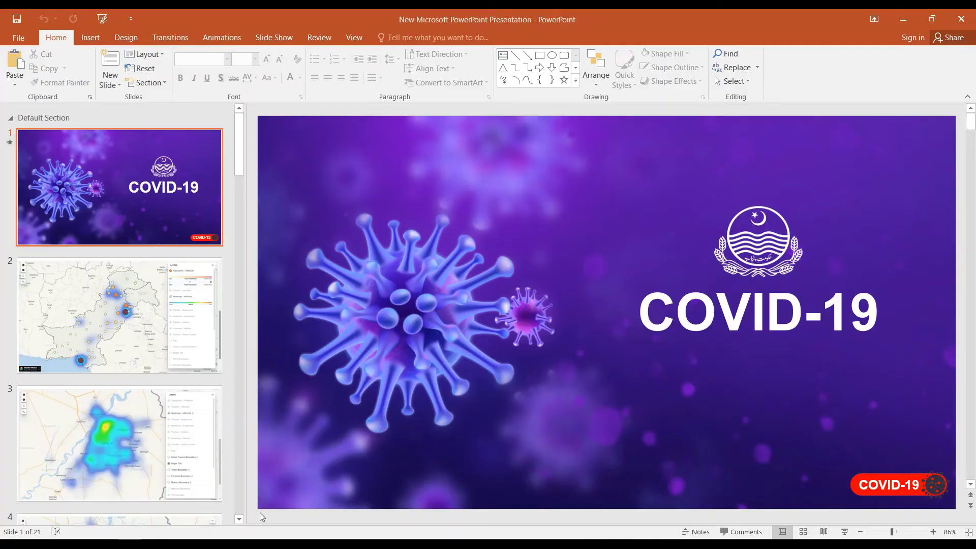
Type 'abc' into the slide title, close PowerPoint with Don't Save, and return to File Explorer
click(653, 314)
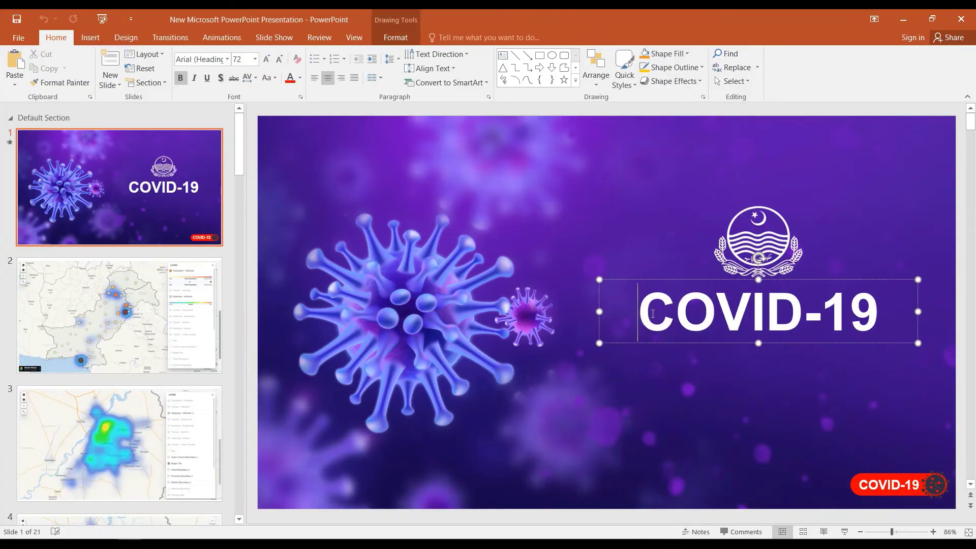
text(abc)
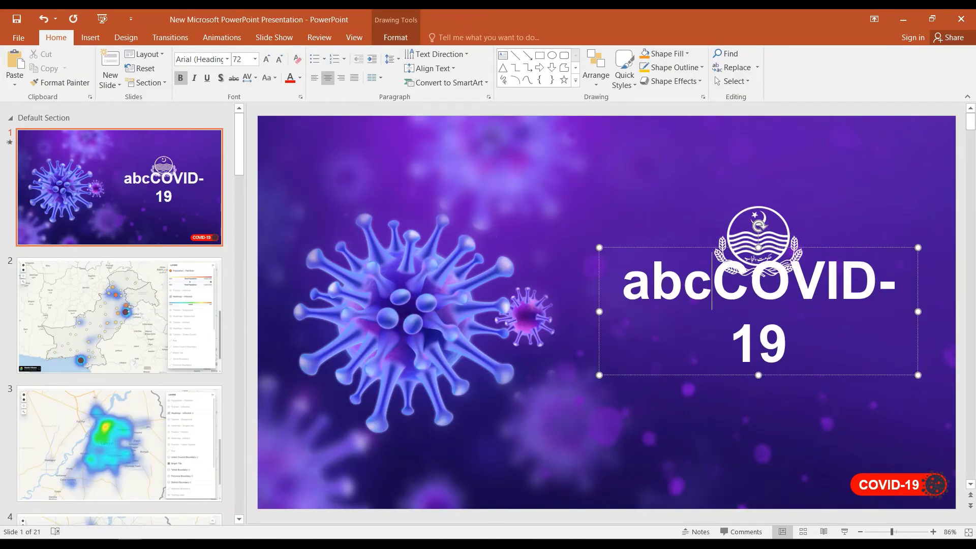
click(961, 19)
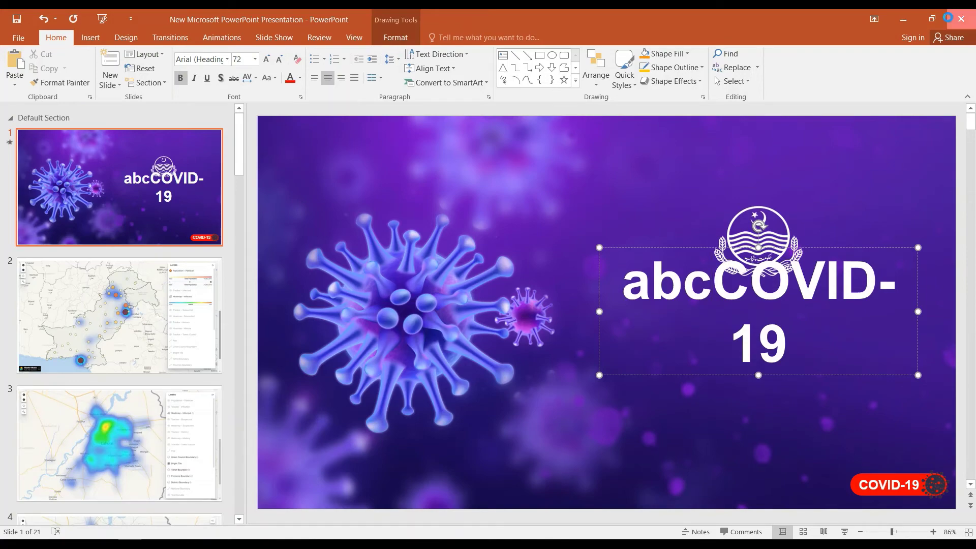
click(488, 297)
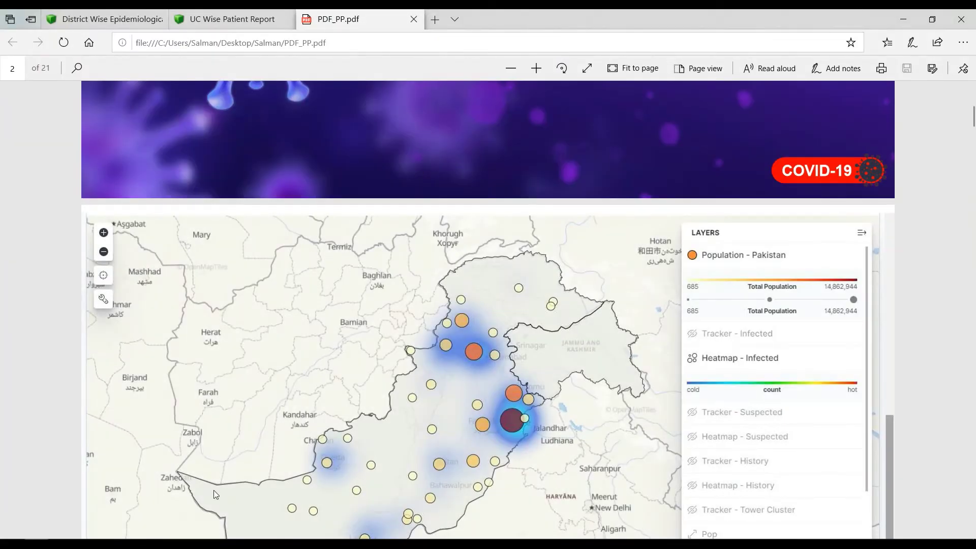
click(107, 539)
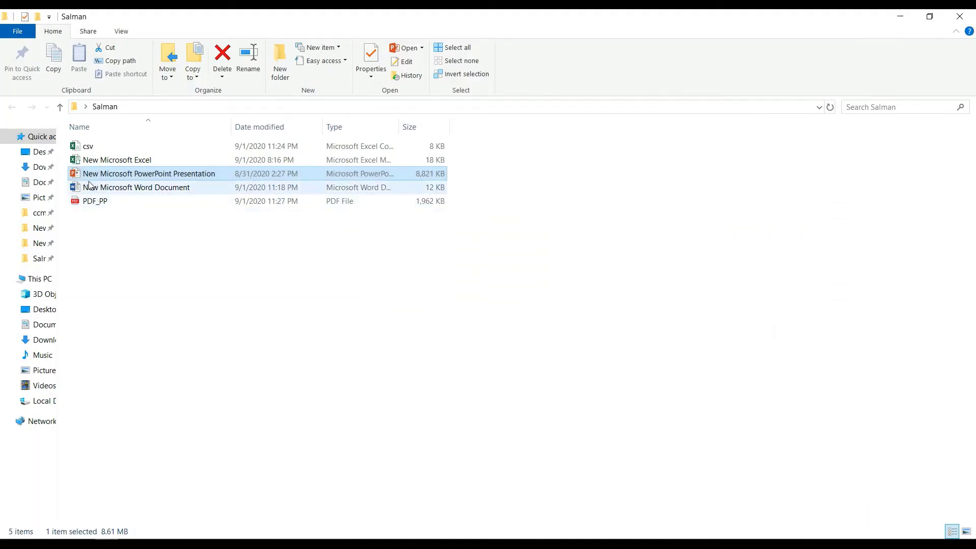
Open the Word document and add parentheses around 'Informatics Zone' on the first line
double_click(127, 188)
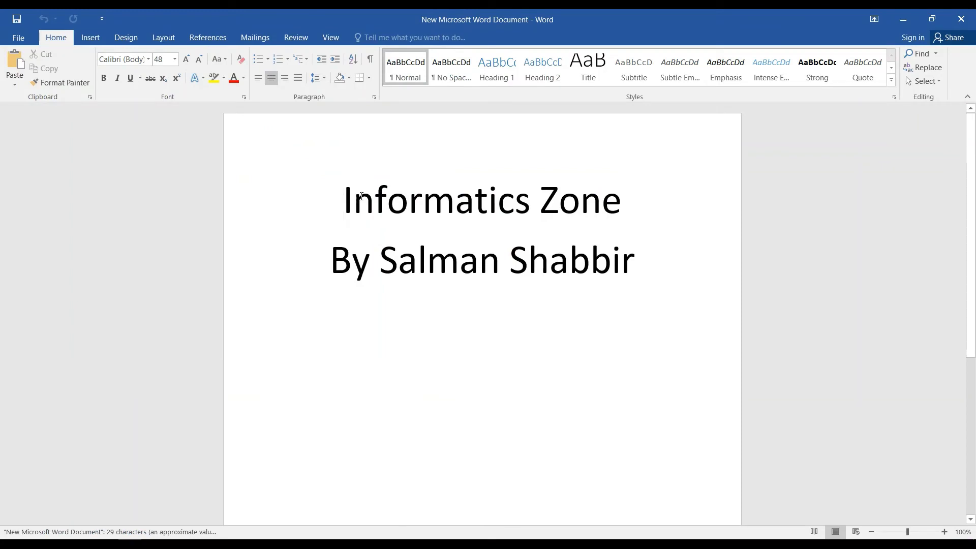
text(()
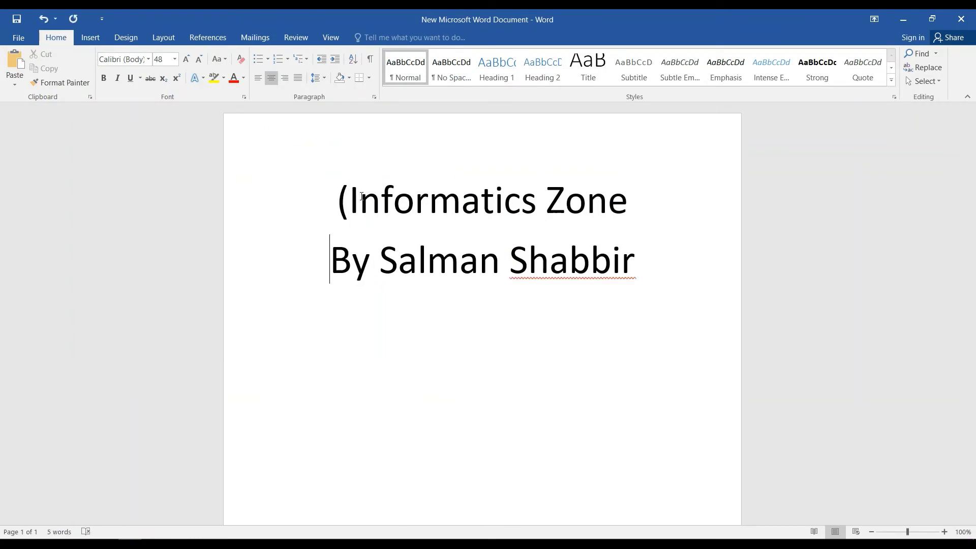
text())
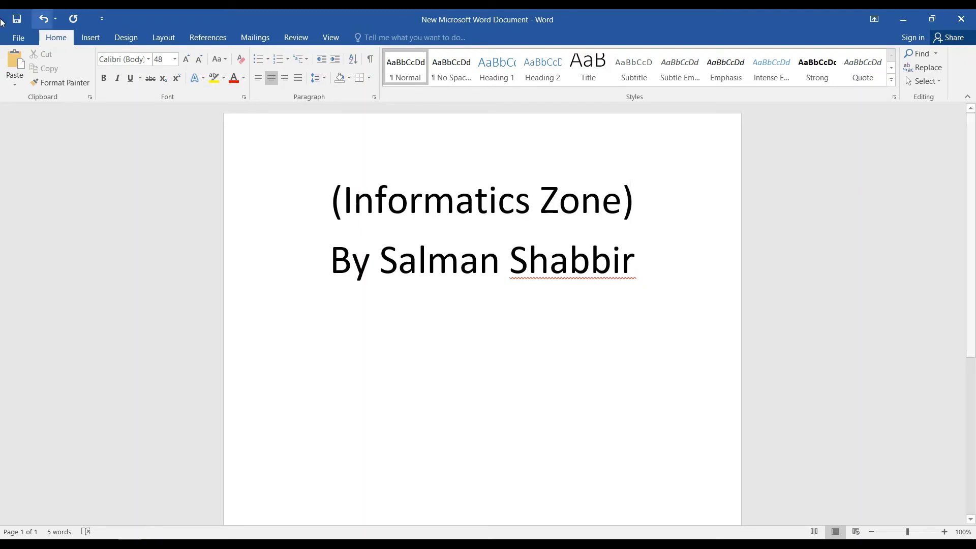
Save the document, then export it to the current folder as a PDF named 'PDF(DOC)'
click(18, 38)
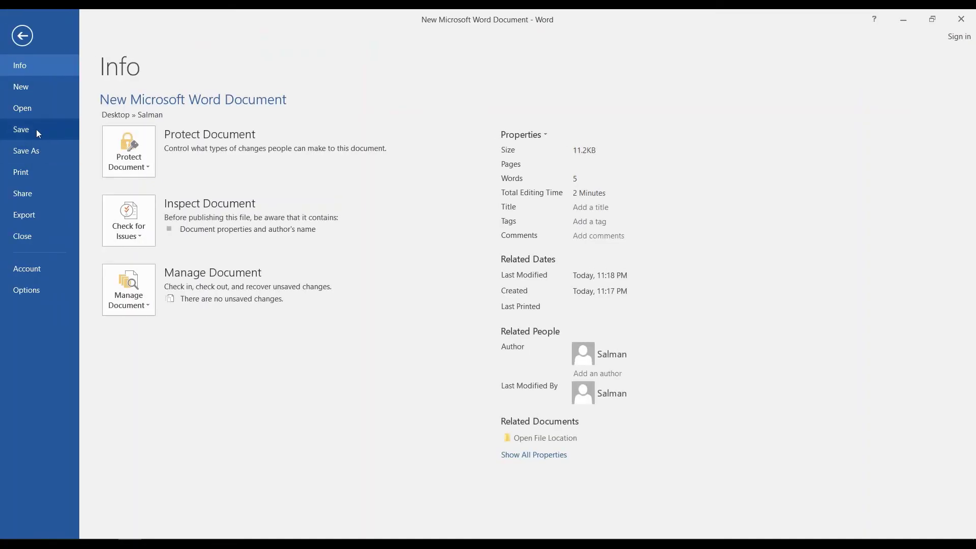
click(36, 129)
click(19, 37)
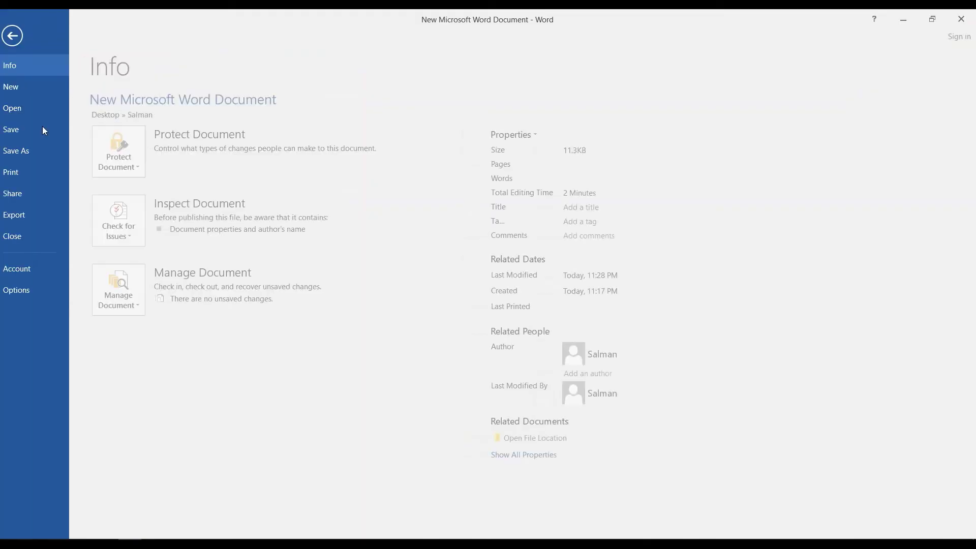
click(41, 160)
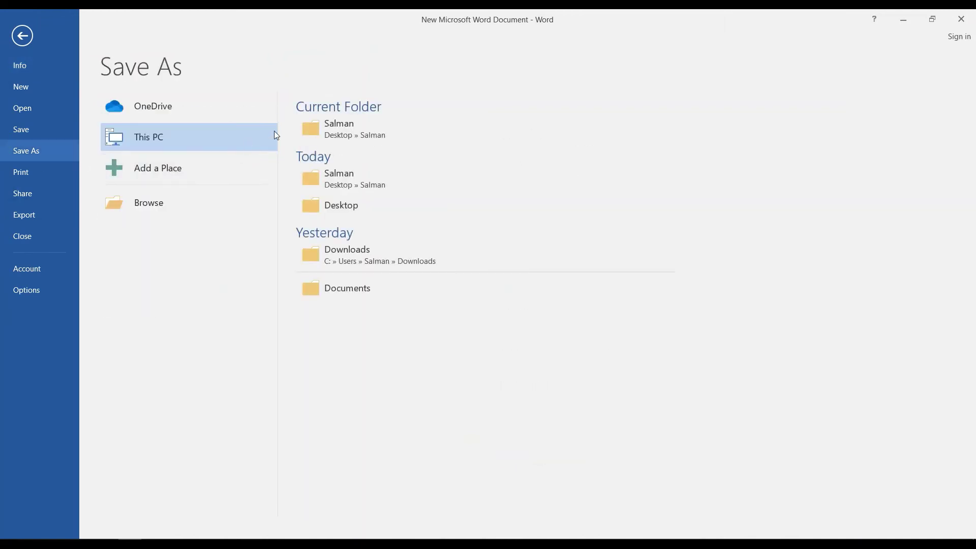
click(331, 121)
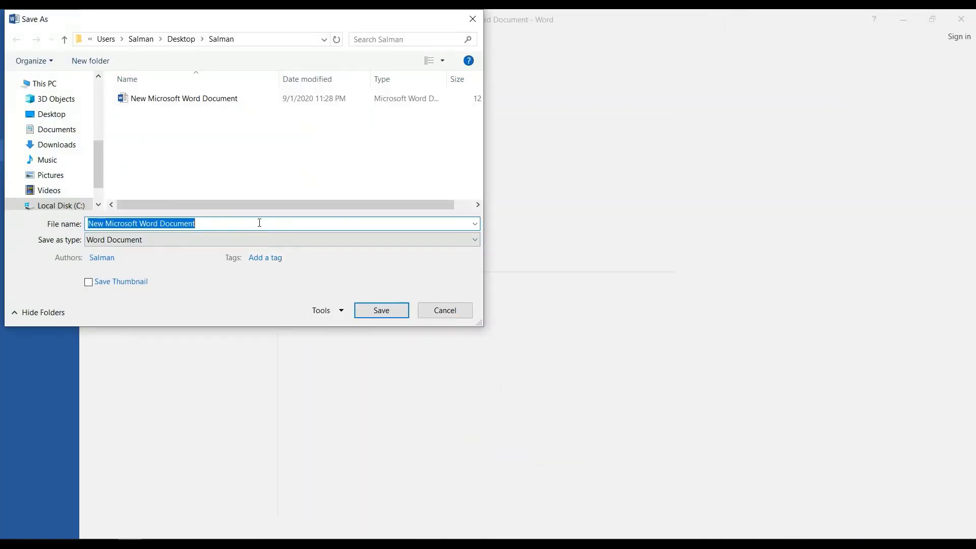
text(PDF)
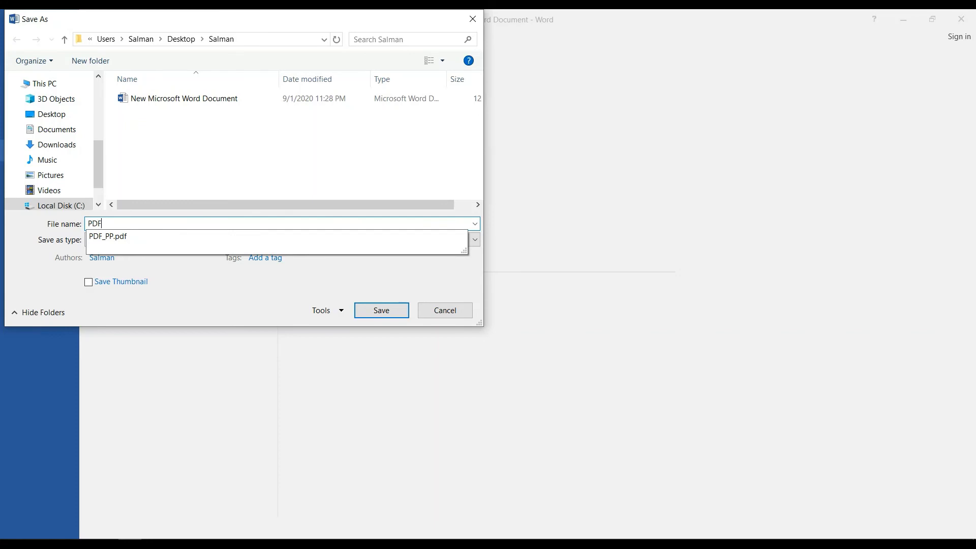
text((DOC)
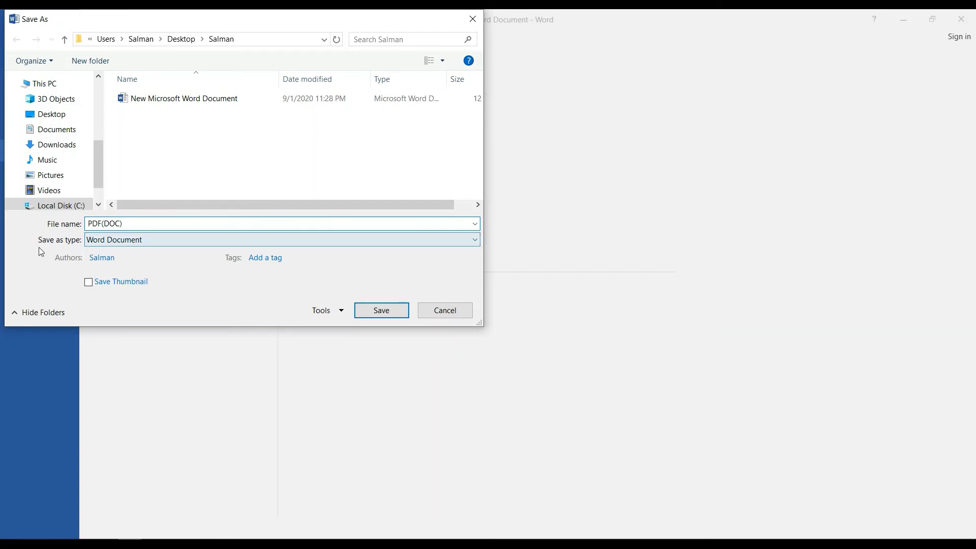
click(141, 246)
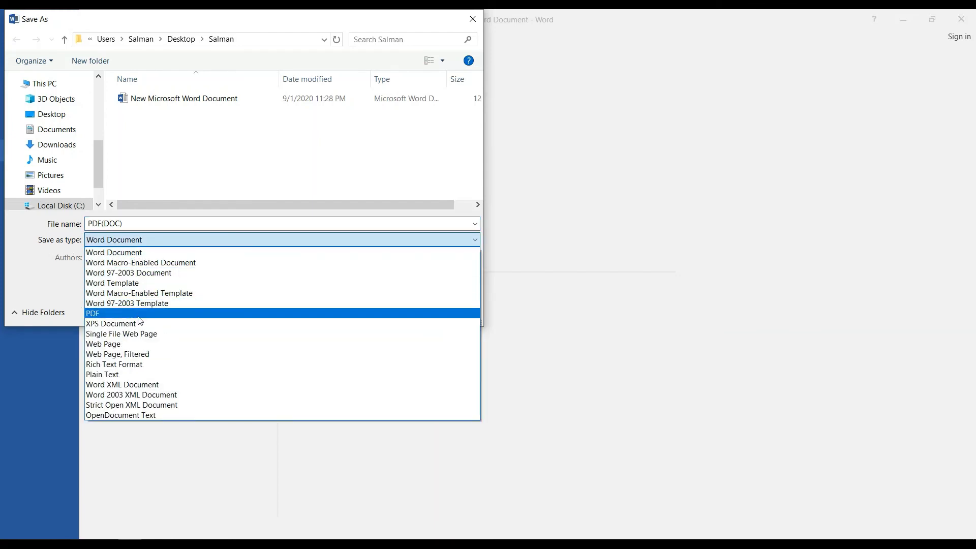
click(136, 313)
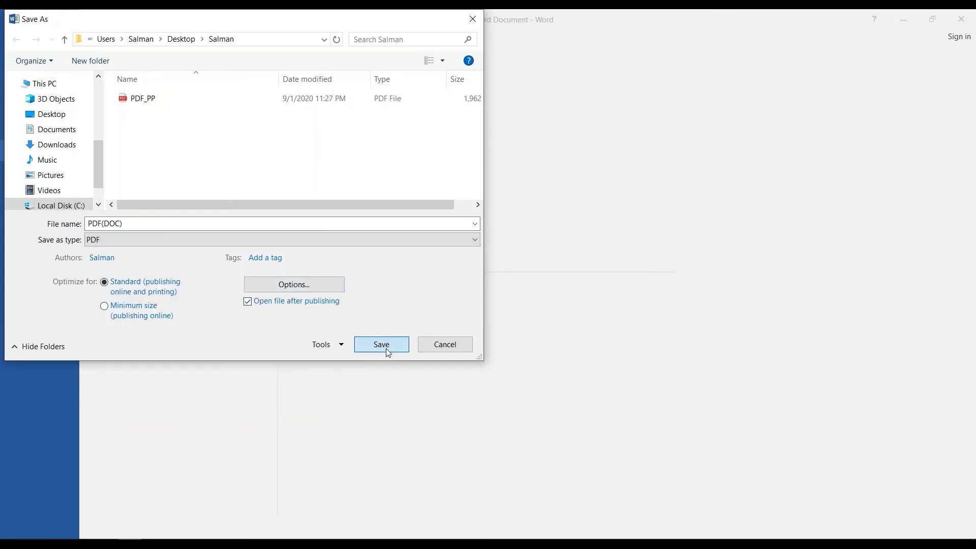
click(386, 350)
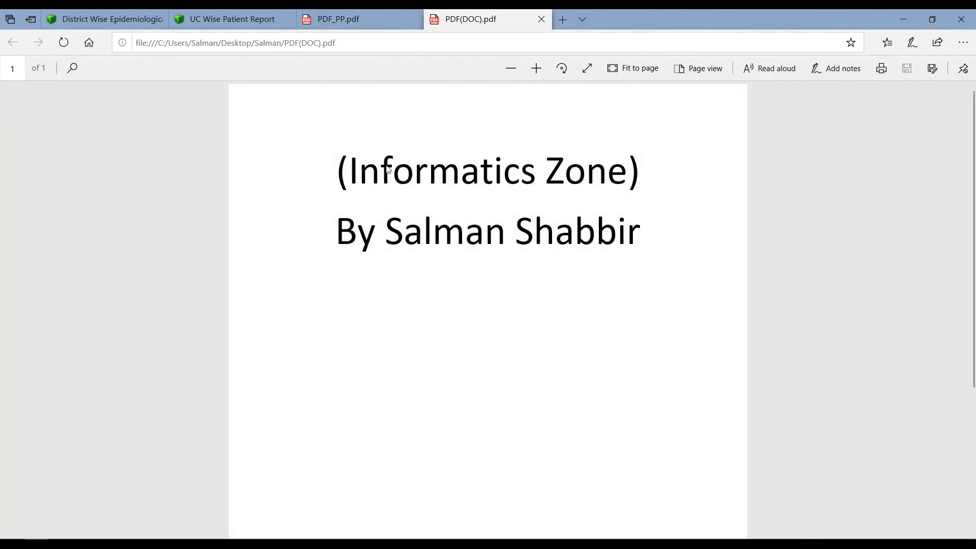
Select the title and byline text in the exported PDF(DOC) file in Edge
scroll(427, 270, down, 3)
scroll(427, 270, up, 3)
drag(426, 168, 484, 277)
click(447, 196)
mouse_move(448, 197)
mouse_down()
mouse_move(568, 213)
mouse_move(642, 262)
mouse_up()
click(414, 145)
mouse_move(388, 189)
mouse_down()
mouse_move(643, 272)
mouse_move(586, 233)
mouse_up()
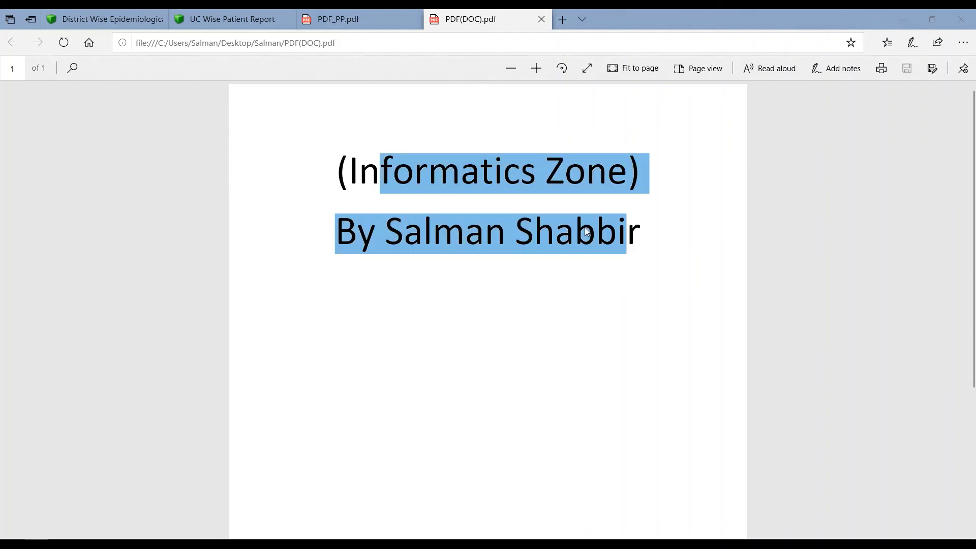
Copy the selected title and byline text from the PDF
right_click(587, 233)
click(492, 258)
right_click(451, 192)
click(448, 301)
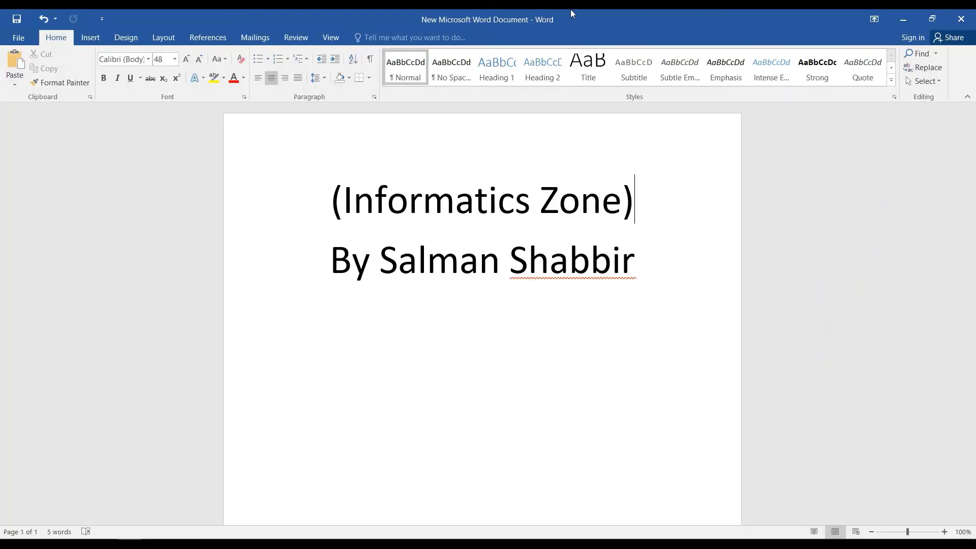
Return to the PDF_PP presentation PDF tab in Edge, showing page 2 of 21
click(961, 19)
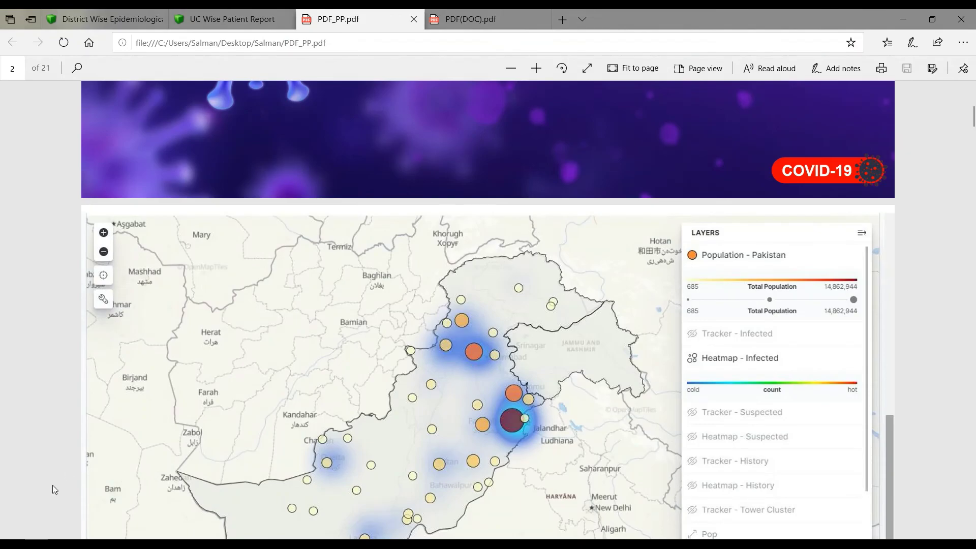